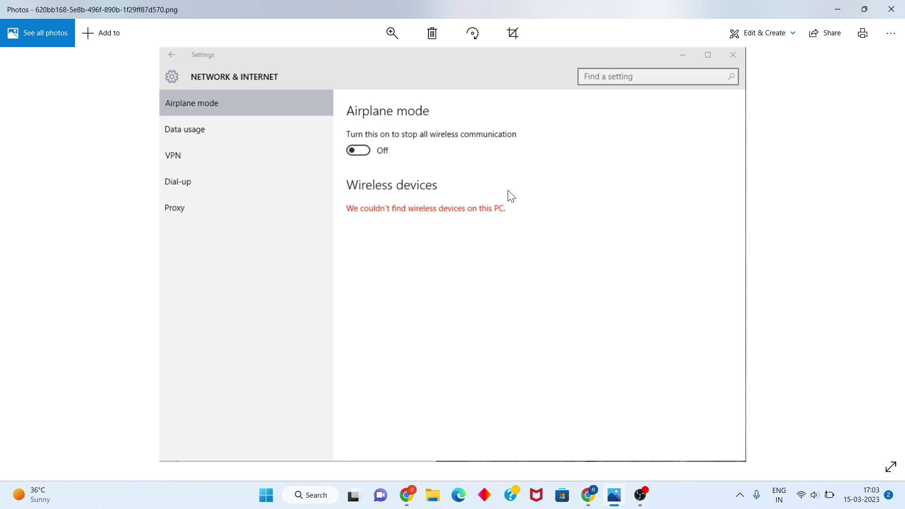
- Minimize the Photos window showing the Airplane mode screenshot to reveal the desktop
click(841, 5)
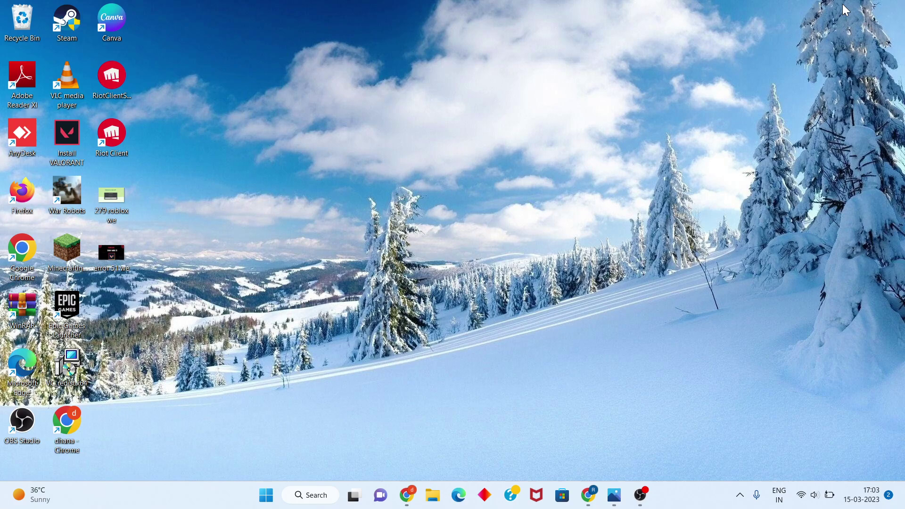
- Search 'dev' and launch Device Manager maximized
click(314, 494)
text(dev)
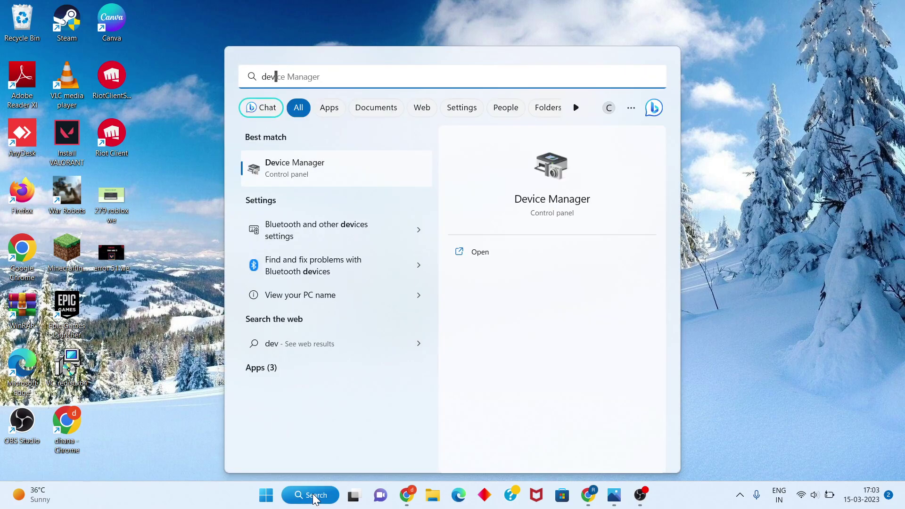
click(309, 164)
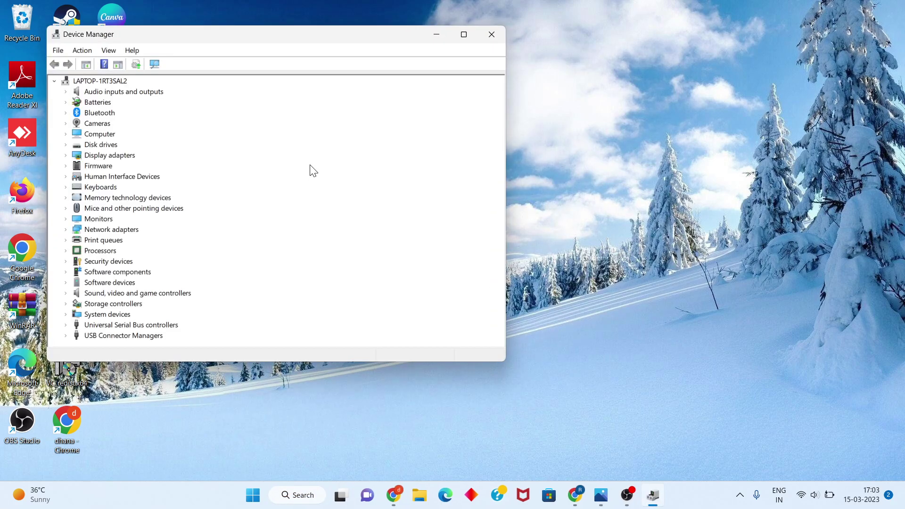
click(464, 34)
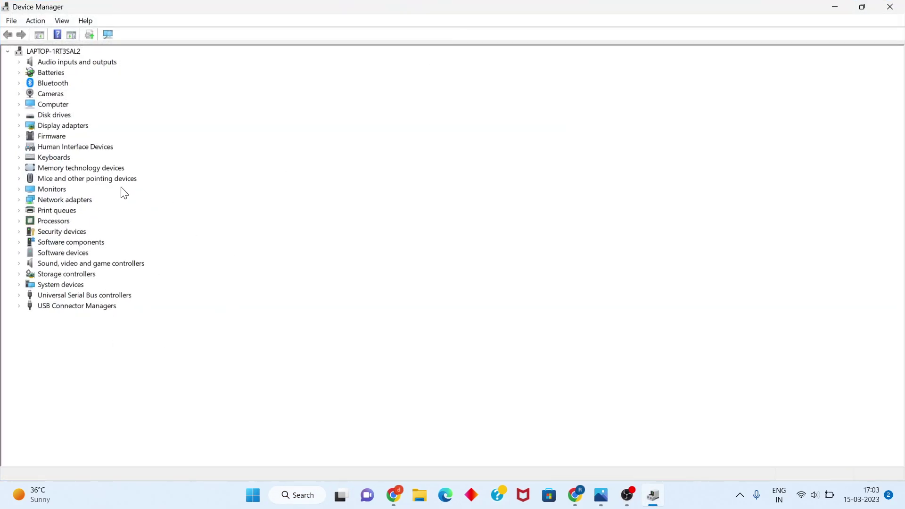
- Expand Network adapters and bring up the MediaTek MT7921 Wi-Fi 6 adapter's context menu
click(20, 200)
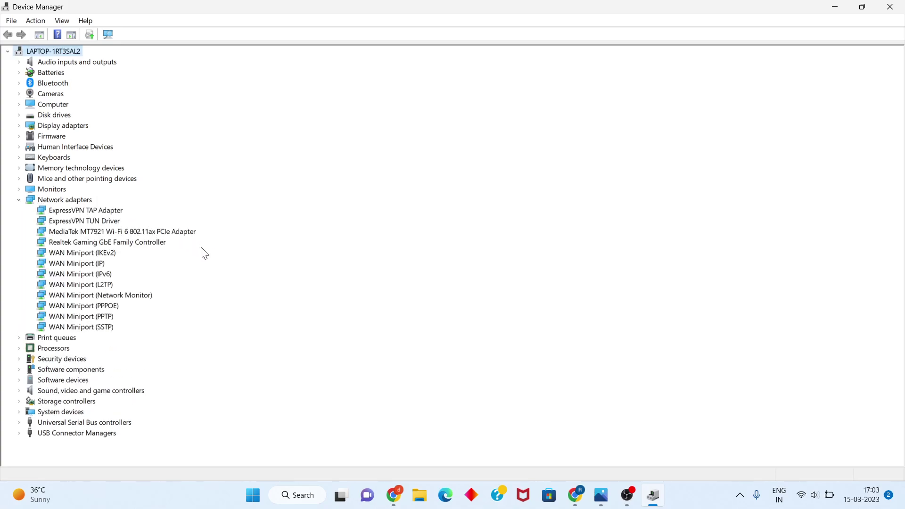
click(113, 232)
right_click(114, 232)
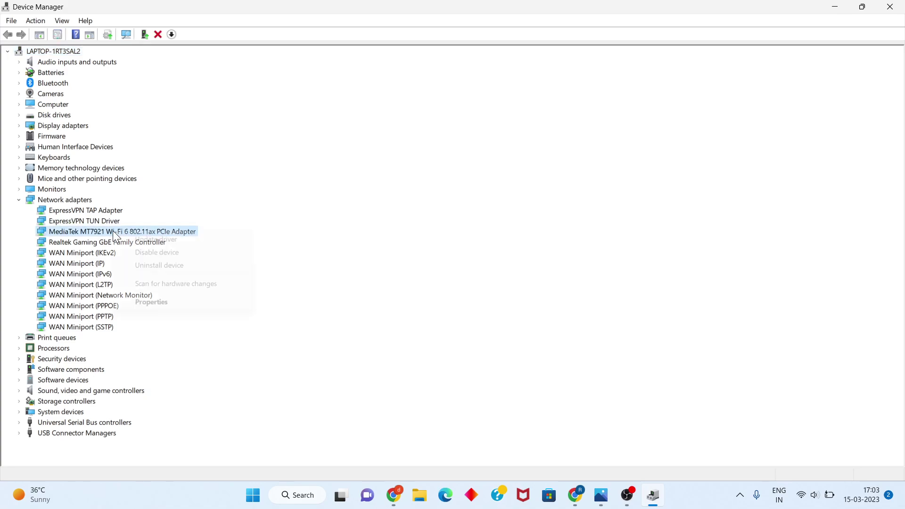
- Browse the MediaTek adapter's compatible drivers, select version 3.0.1.1264, then cancel the wizard
click(165, 239)
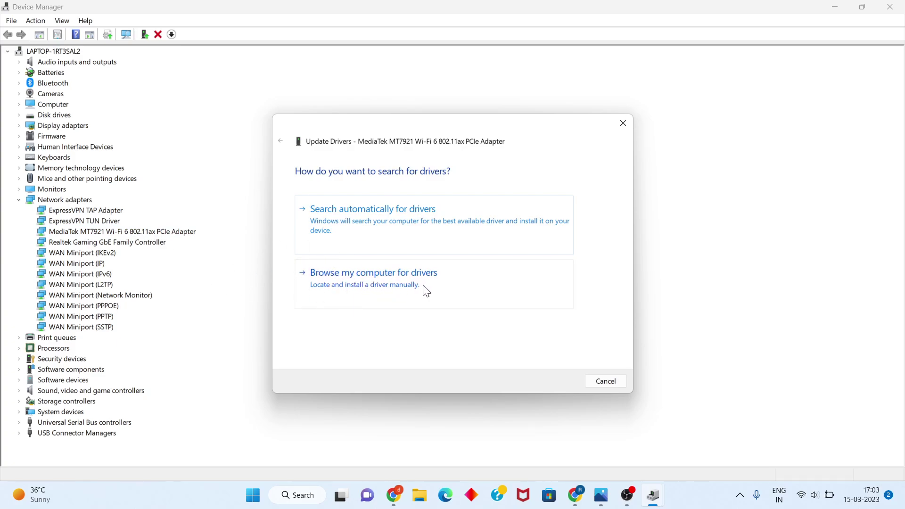
click(404, 288)
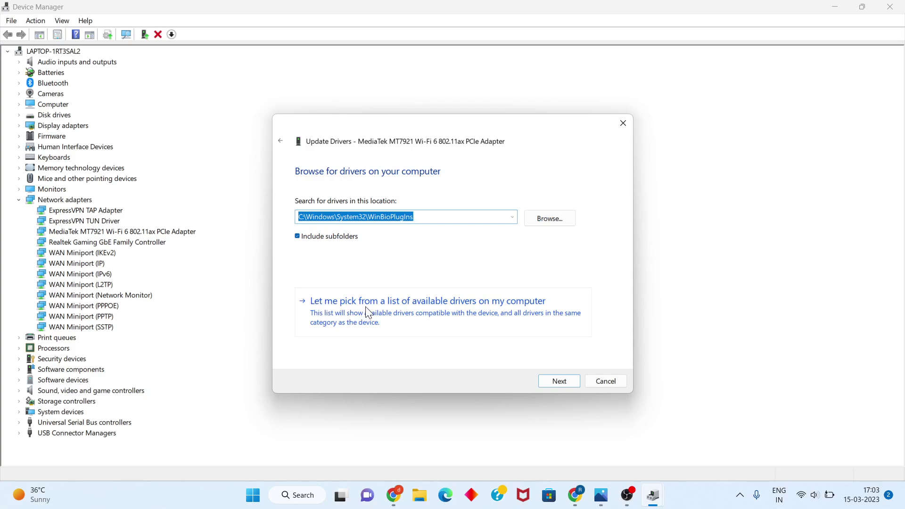
click(445, 320)
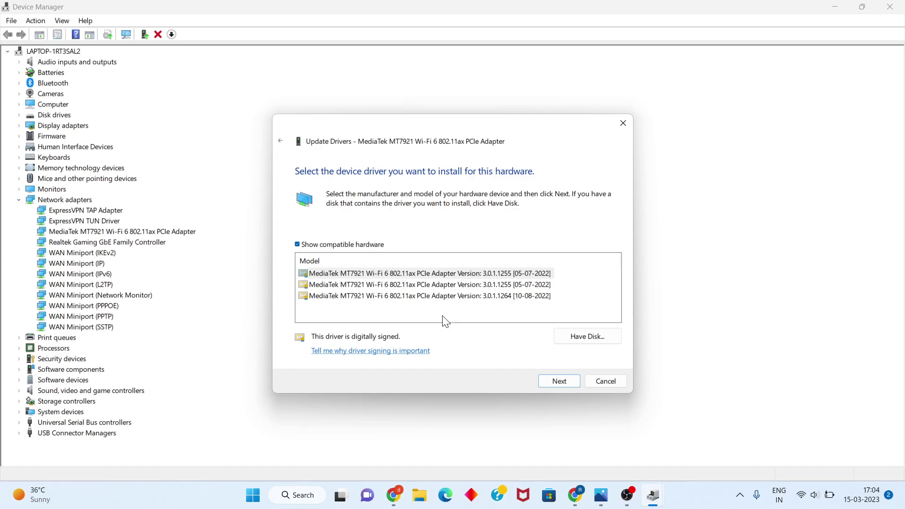
click(415, 299)
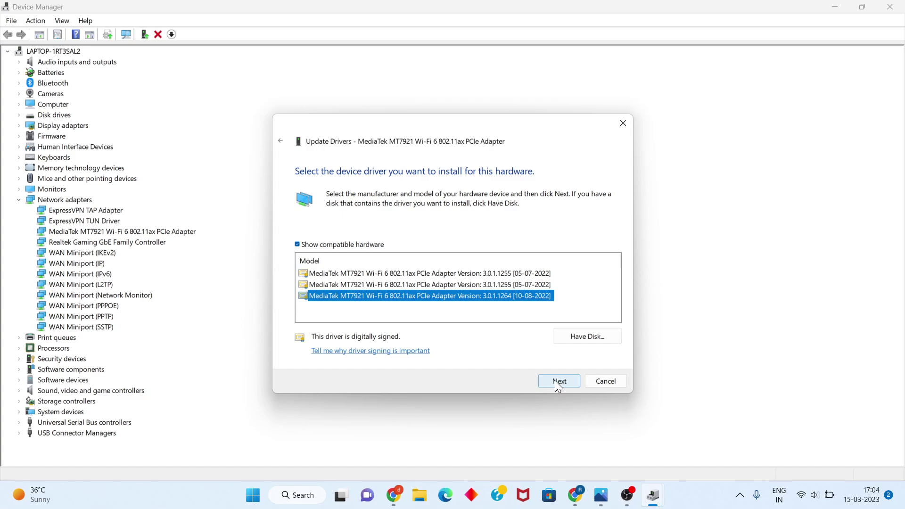
click(612, 378)
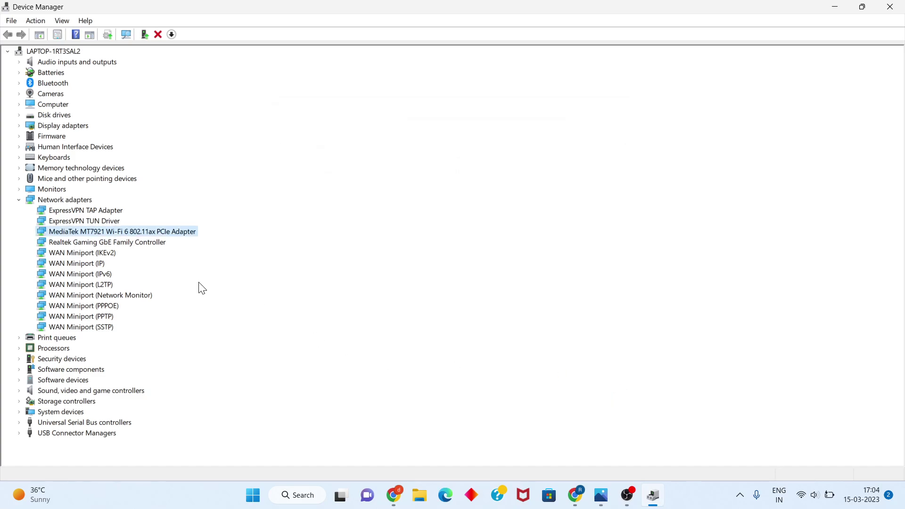
- List the Realtek Gaming GbE controller's compatible drivers, select the Realtek-published one, then cancel
click(83, 243)
right_click(83, 243)
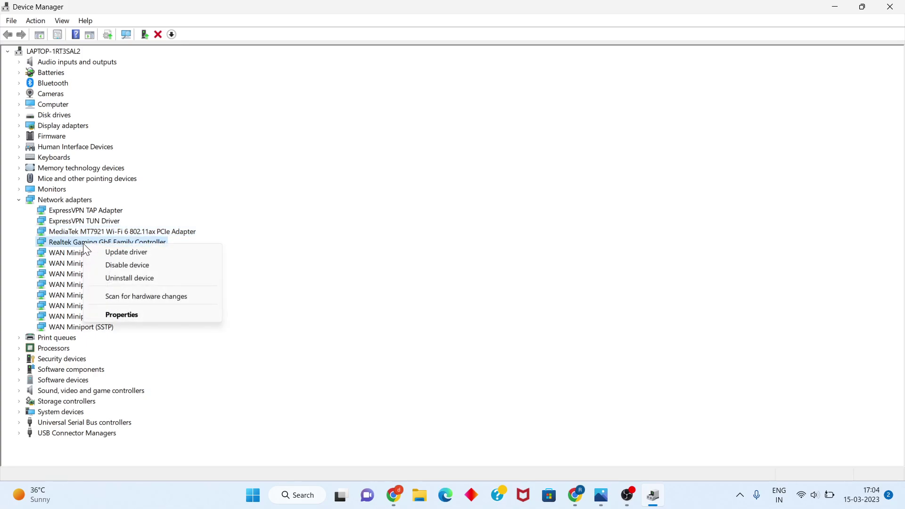
click(161, 253)
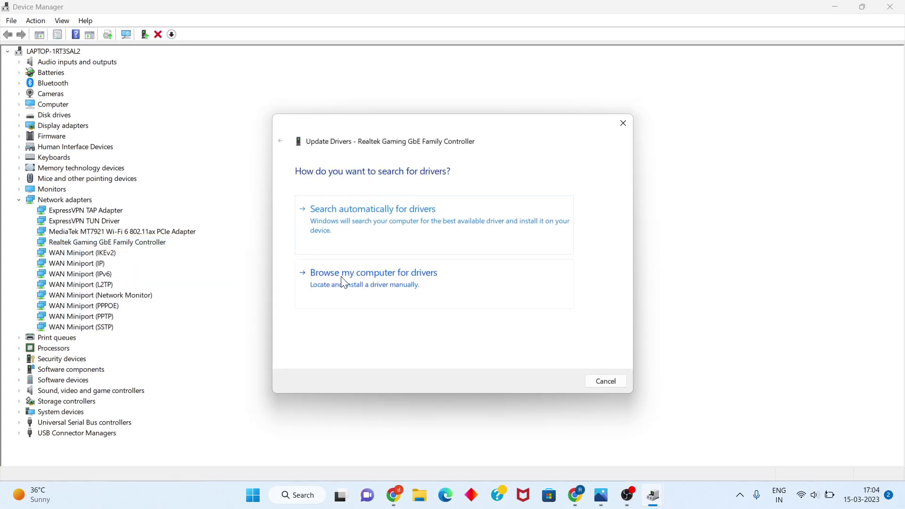
click(395, 286)
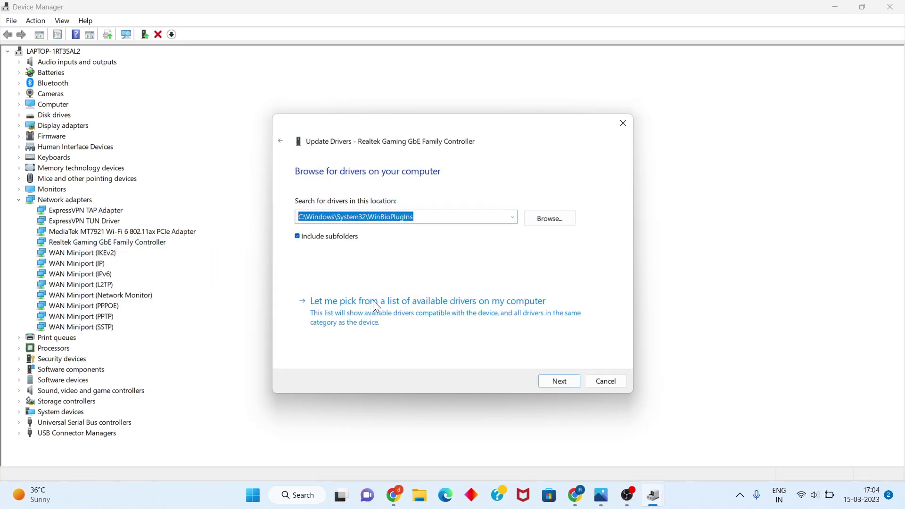
click(375, 318)
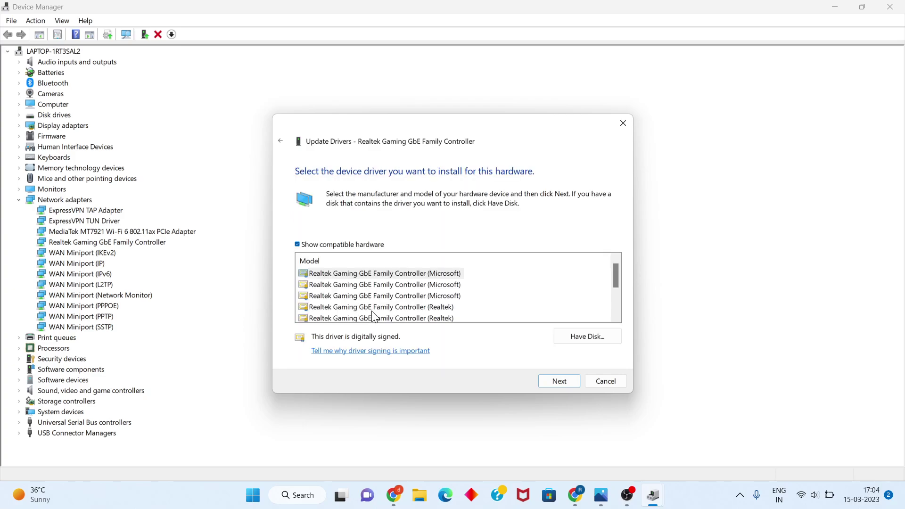
scroll(421, 306, down, 1)
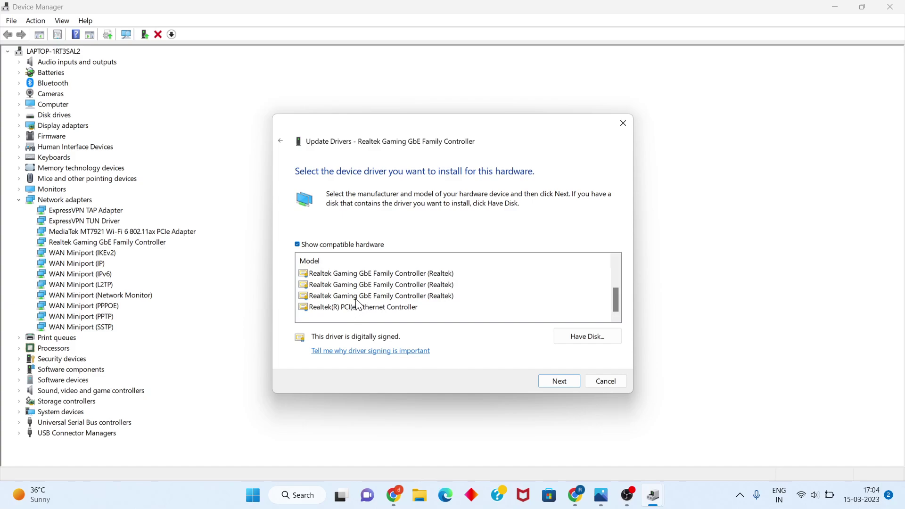
scroll(372, 304, up, 1)
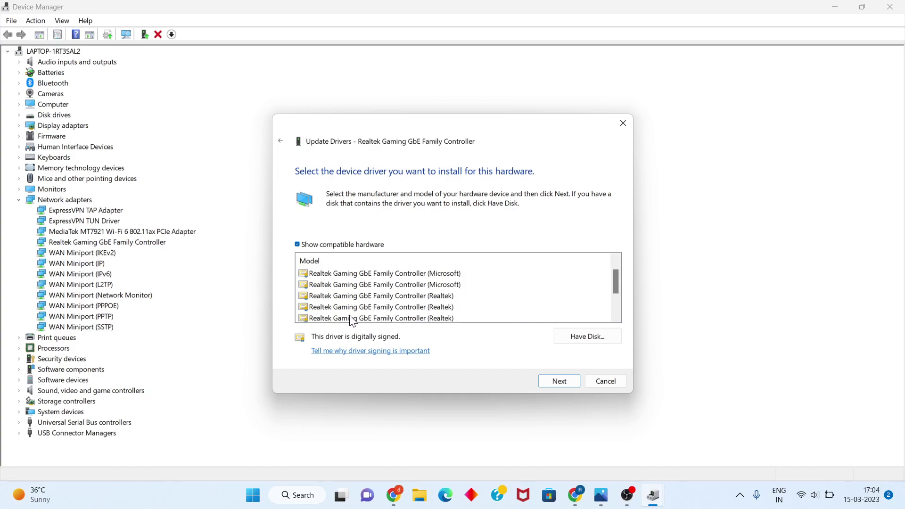
click(377, 299)
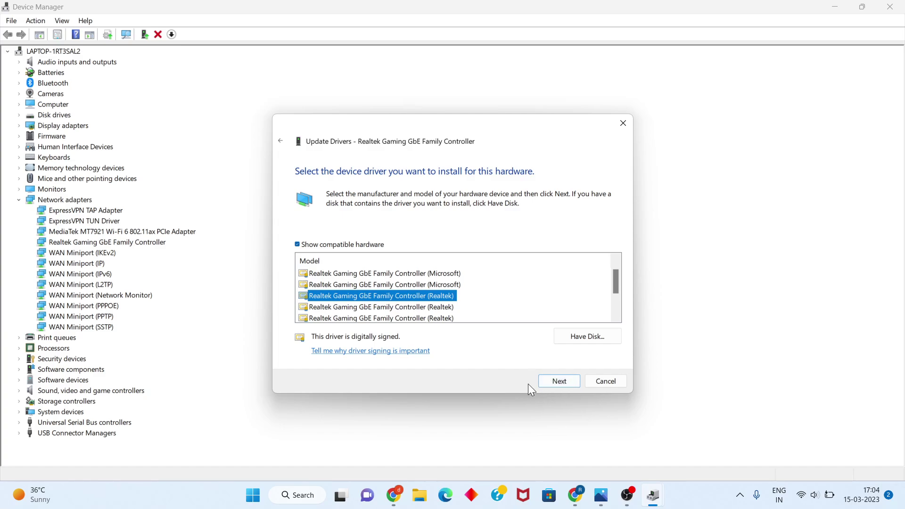
click(606, 382)
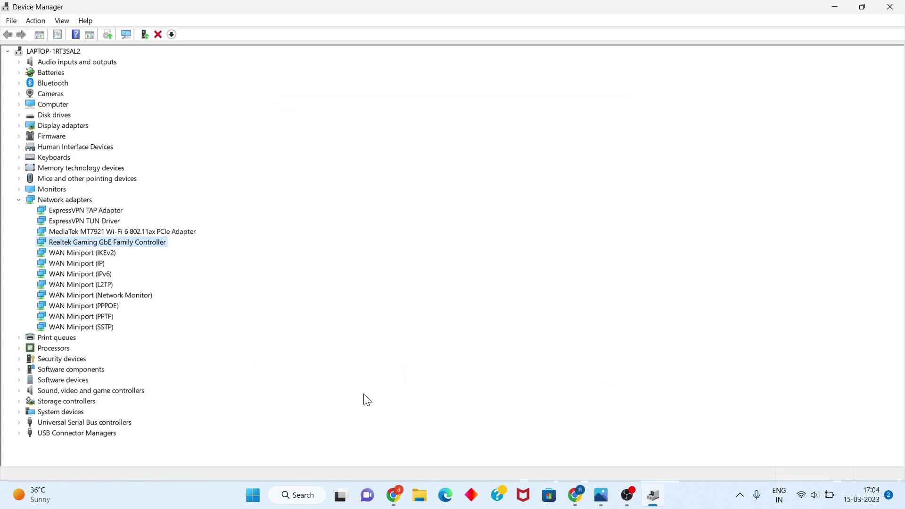
- Close Device Manager and launch Services by searching 'ser'
click(890, 6)
click(313, 498)
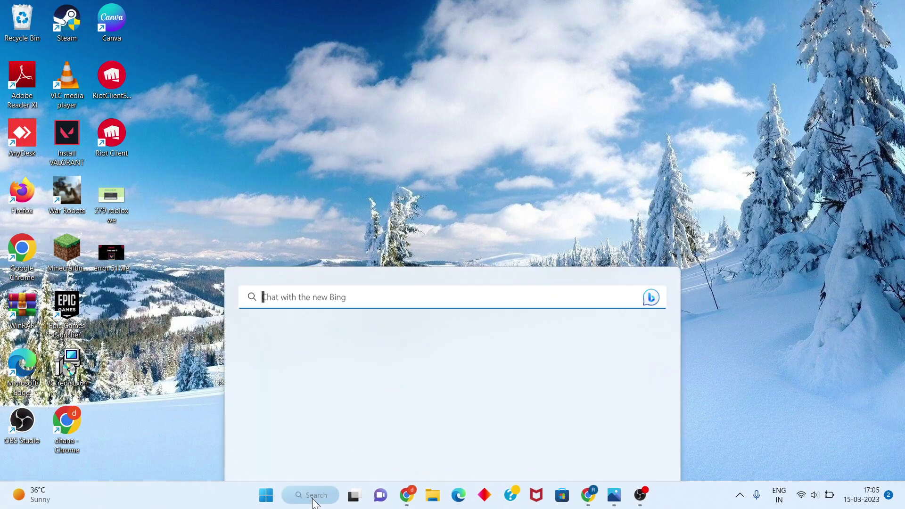
text(ser)
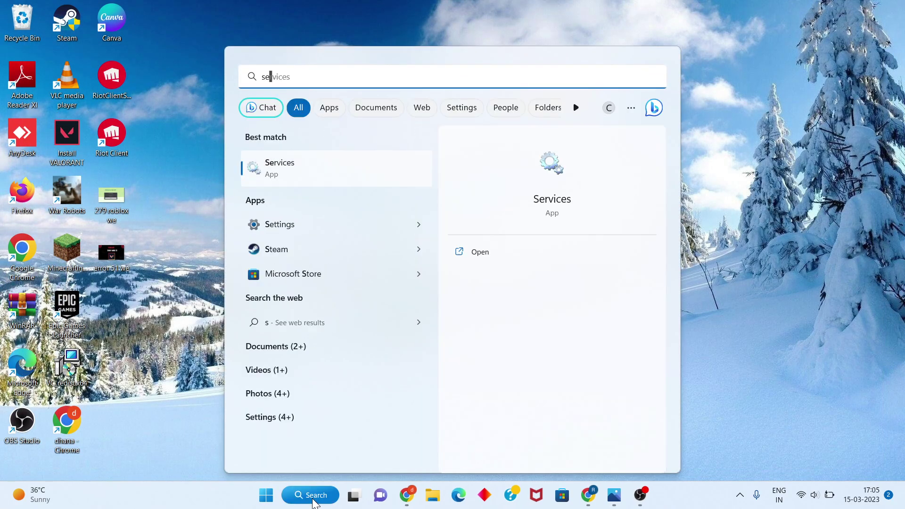
click(536, 250)
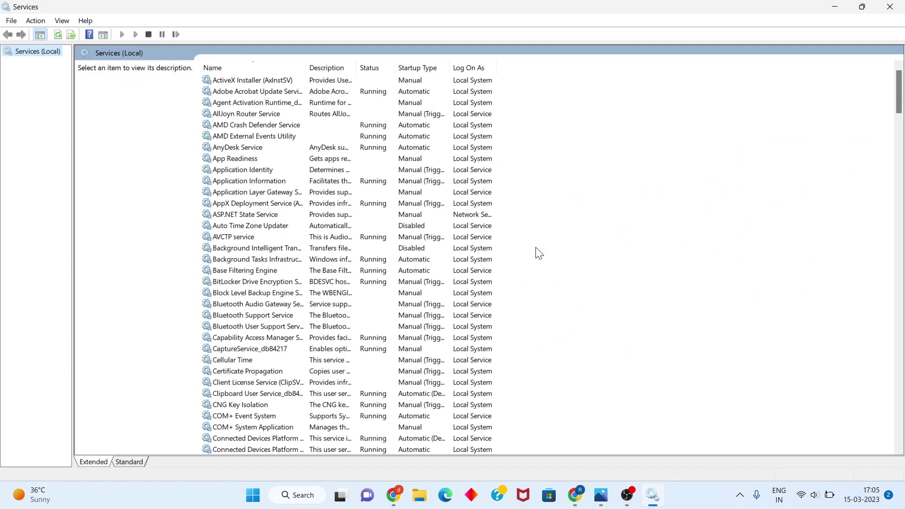
- Scroll to WLAN AutoConfig and bring up its context menu
scroll(539, 254, down, 20)
scroll(538, 254, down, 20)
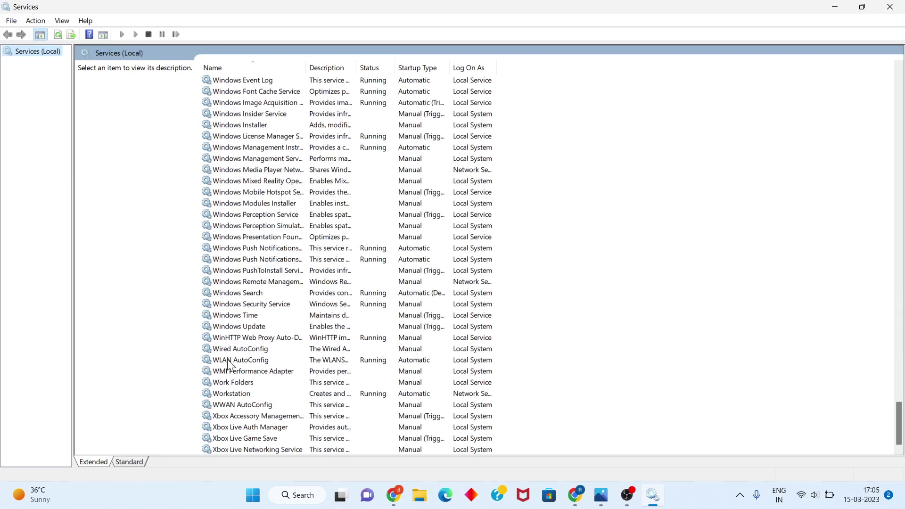
click(259, 359)
click(258, 359)
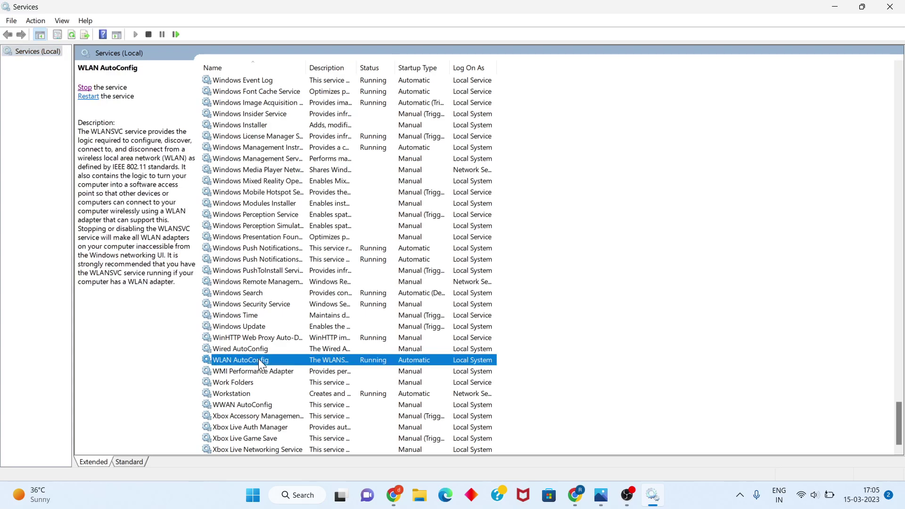
right_click(271, 358)
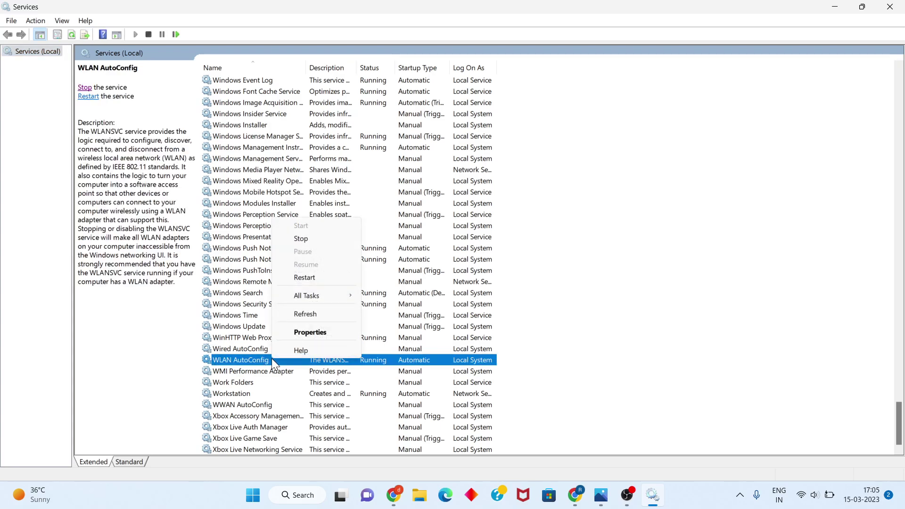
- Keep WLAN AutoConfig's startup type at Automatic, apply it, and close its Properties with OK
click(316, 328)
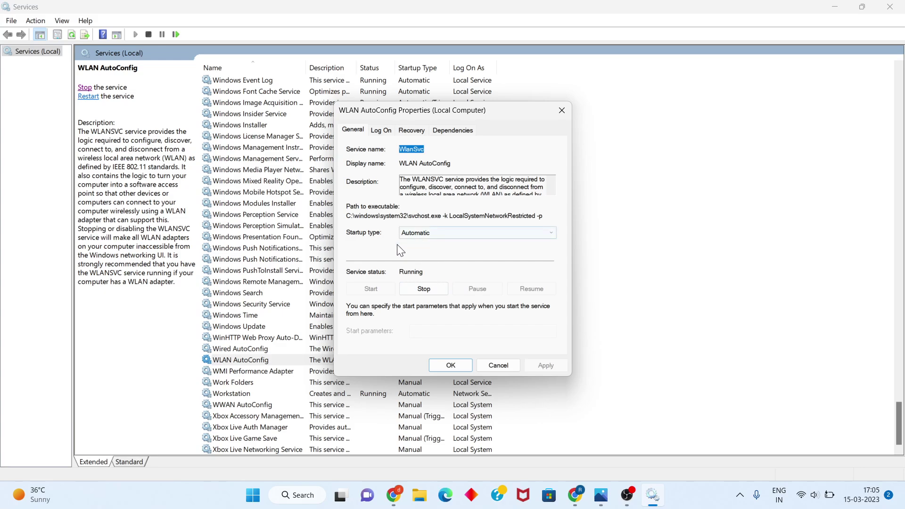
click(437, 236)
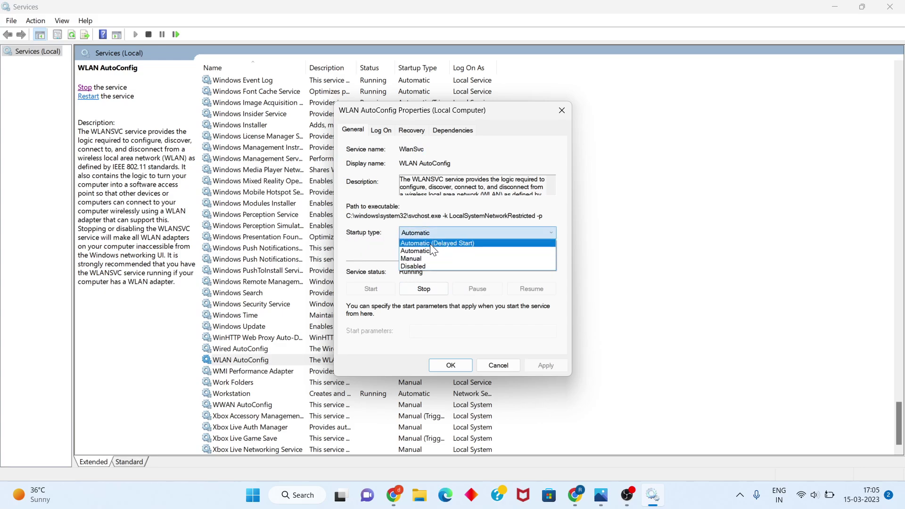
key(Escape)
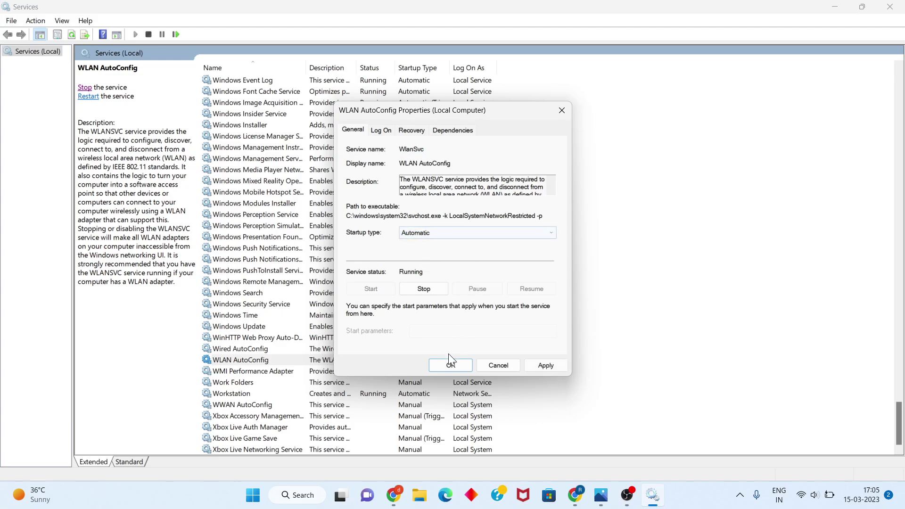
click(550, 366)
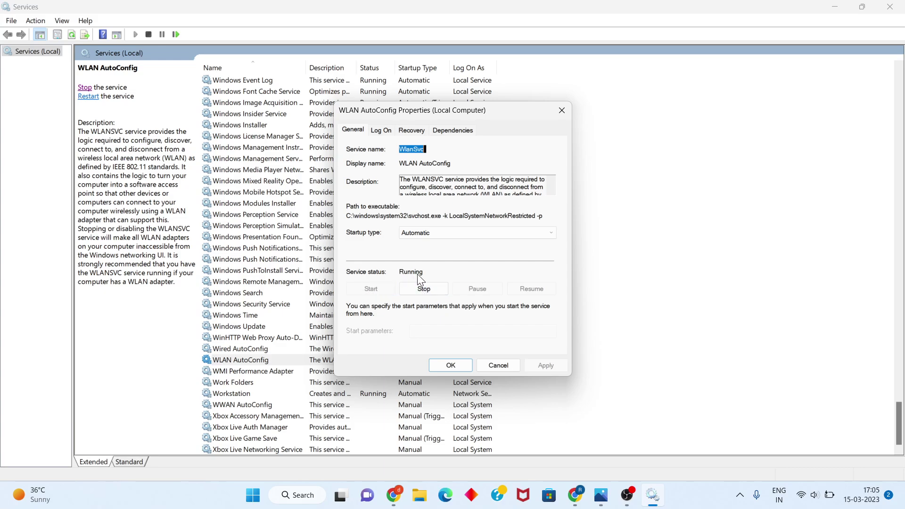
click(463, 364)
click(671, 279)
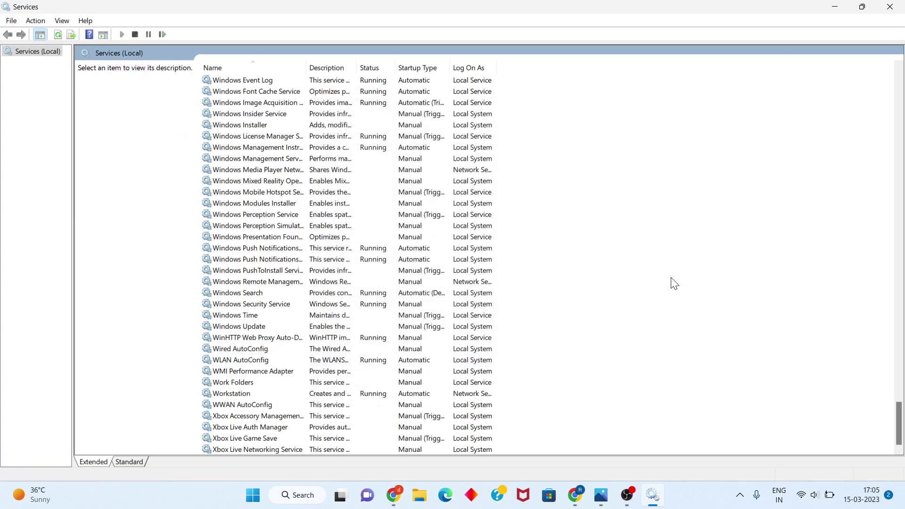
- Close Services and launch System Configuration by searching 'system'
click(889, 7)
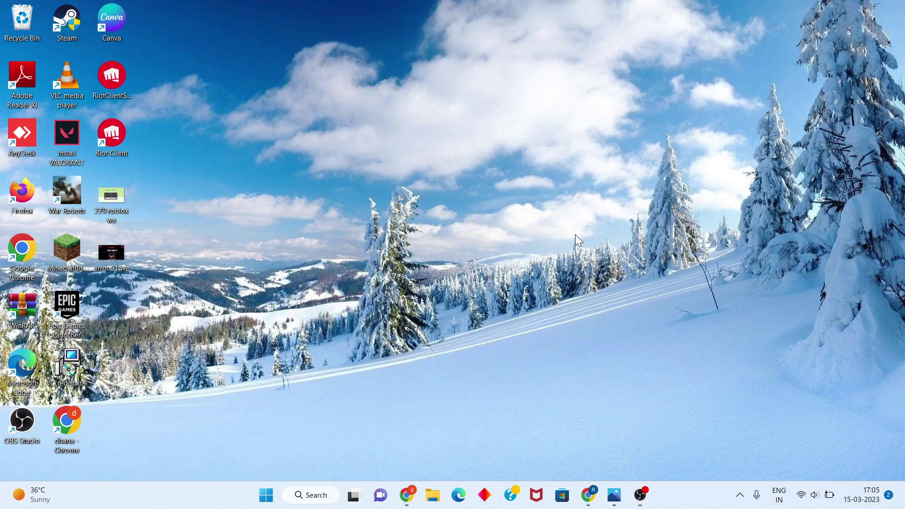
click(307, 495)
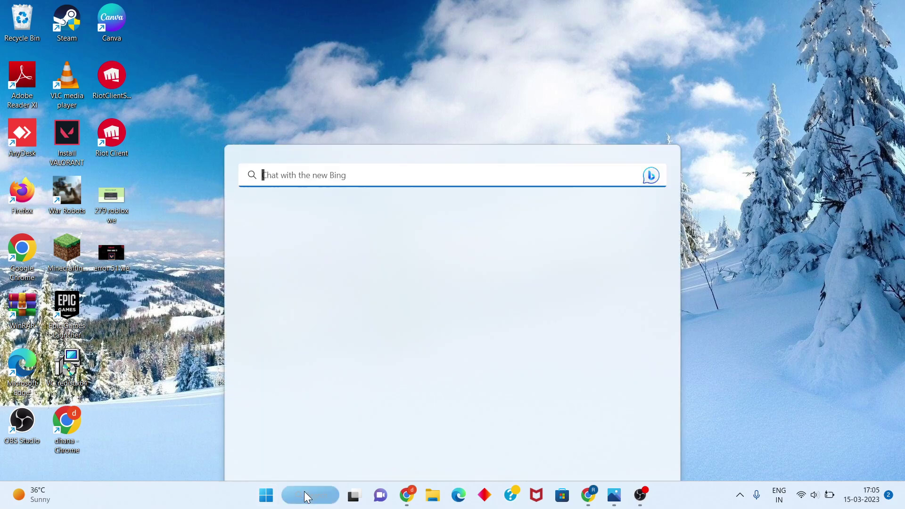
text(st)
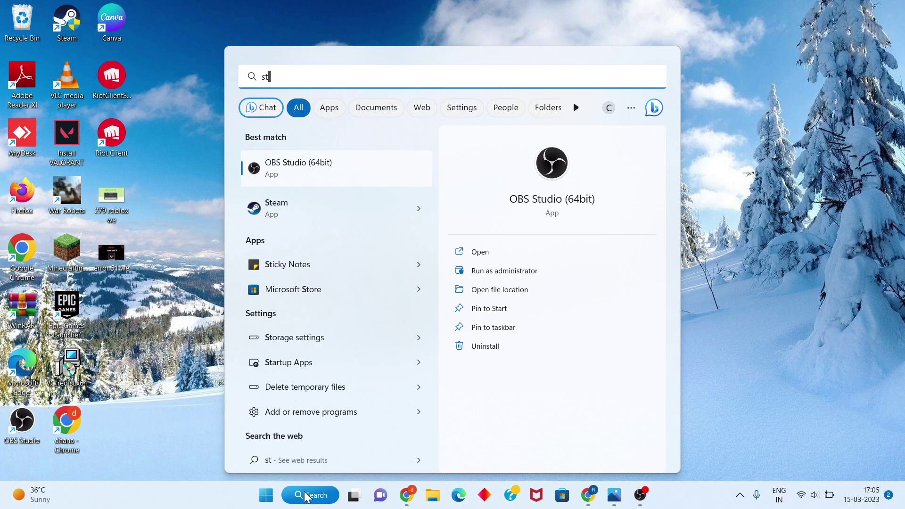
key(BackSpace)
text(y)
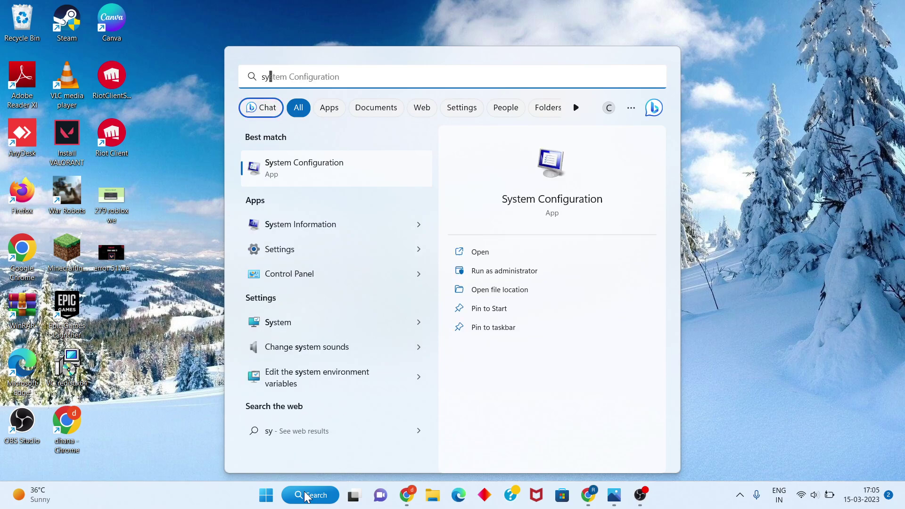
text(stem)
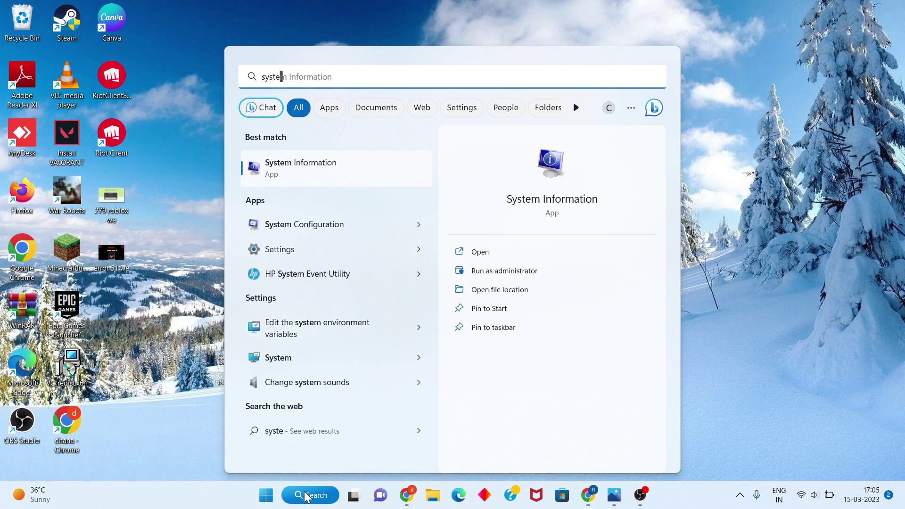
click(338, 229)
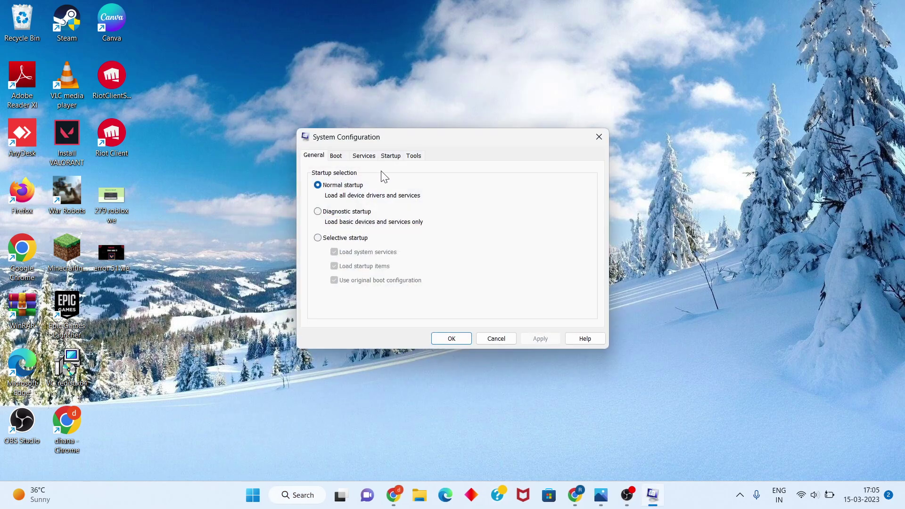
- On the Services tab, toggle Hide all Microsoft services on and off, then close with OK
click(364, 157)
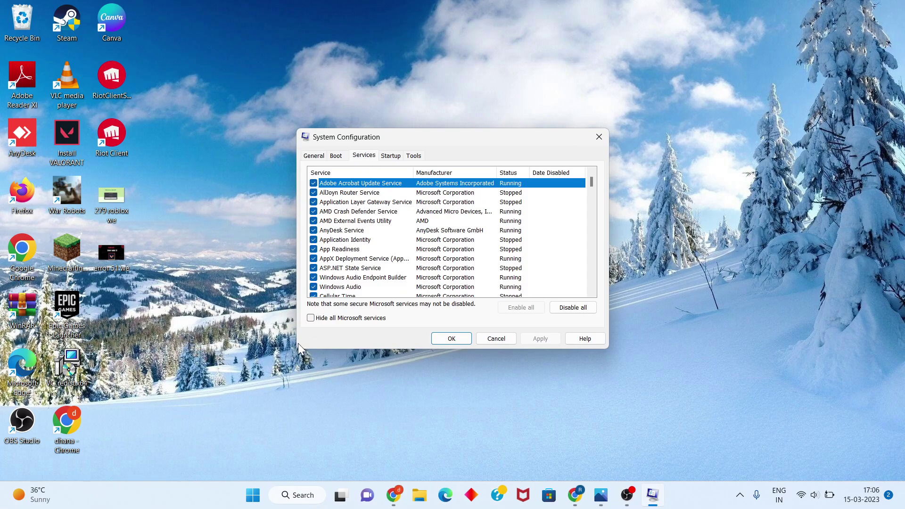
click(310, 318)
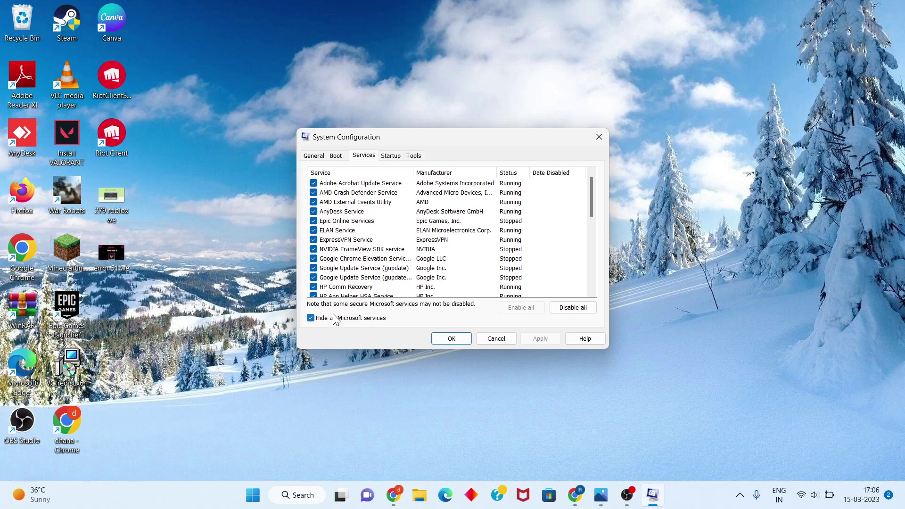
click(315, 319)
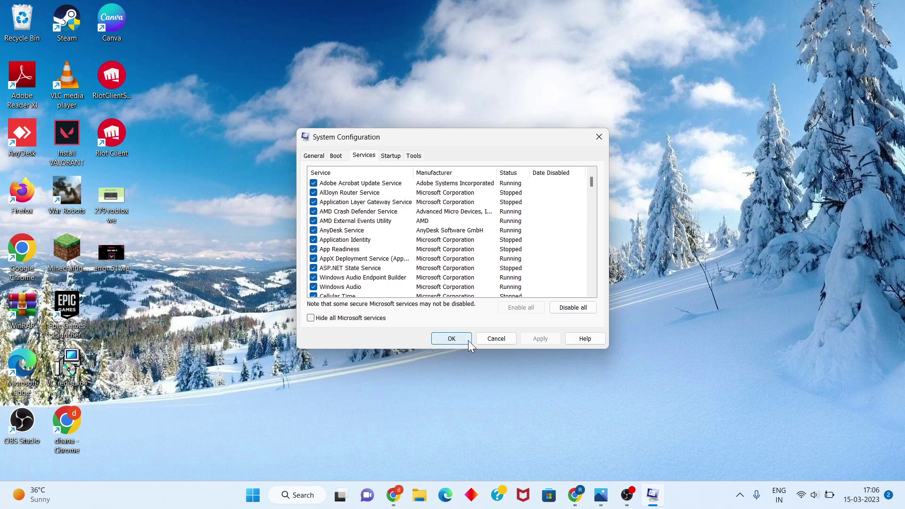
click(492, 339)
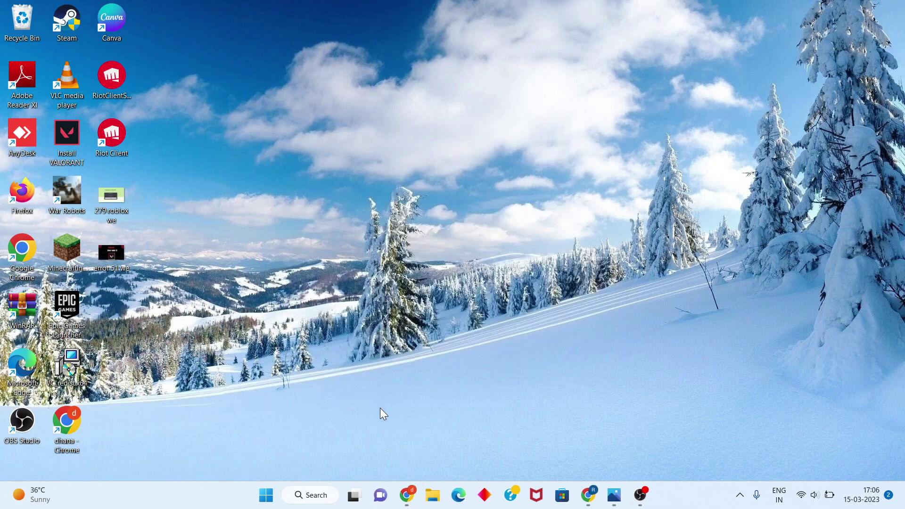
- Show the Start menu's power options with Sleep, Shut down and Restart
click(273, 502)
click(599, 455)
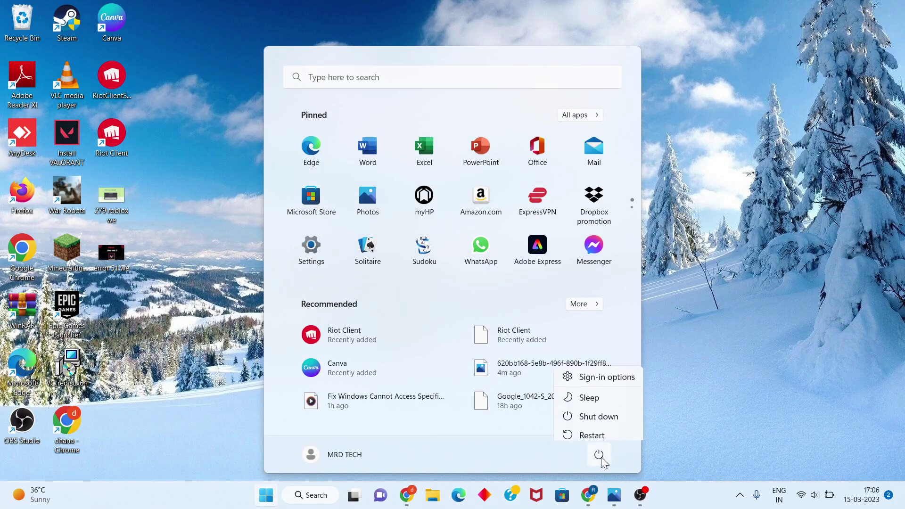